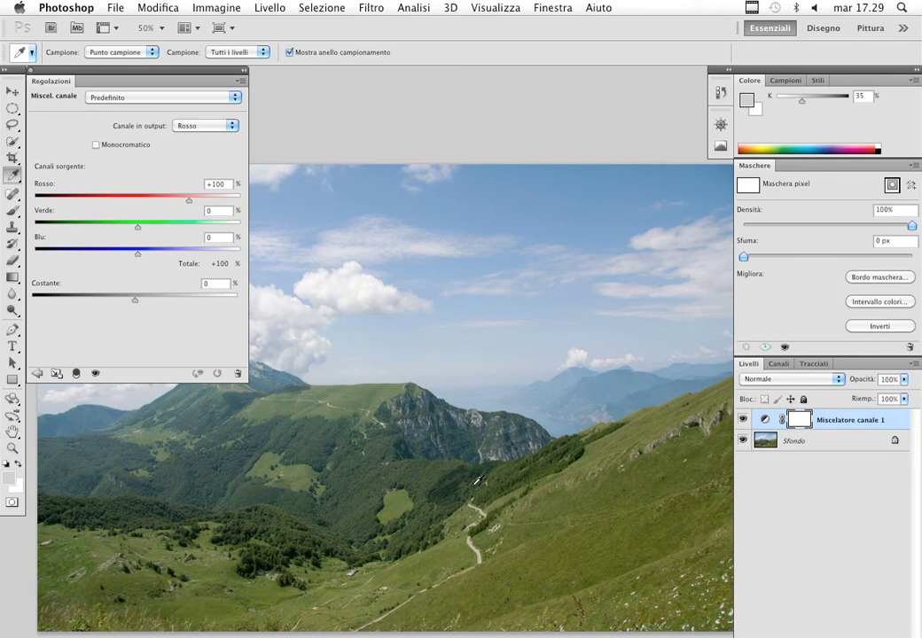
Step: Reselect the Miscelatore canale 1 layer to bring back its Channel Mixer controls in Regolazioni
click(821, 447)
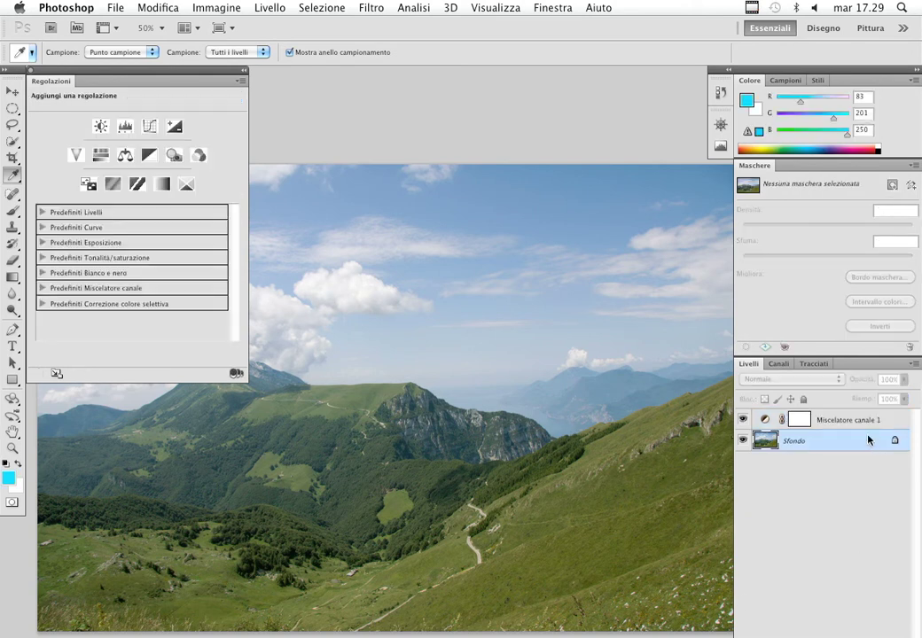
click(850, 424)
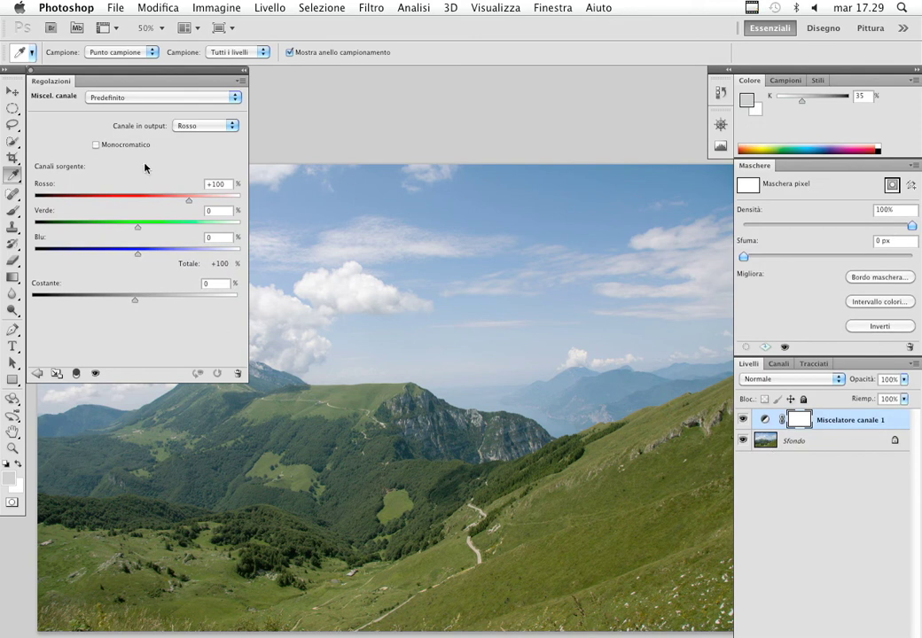
Step: Set the Verde output channel to Verde 120% and Blu −20%
click(200, 130)
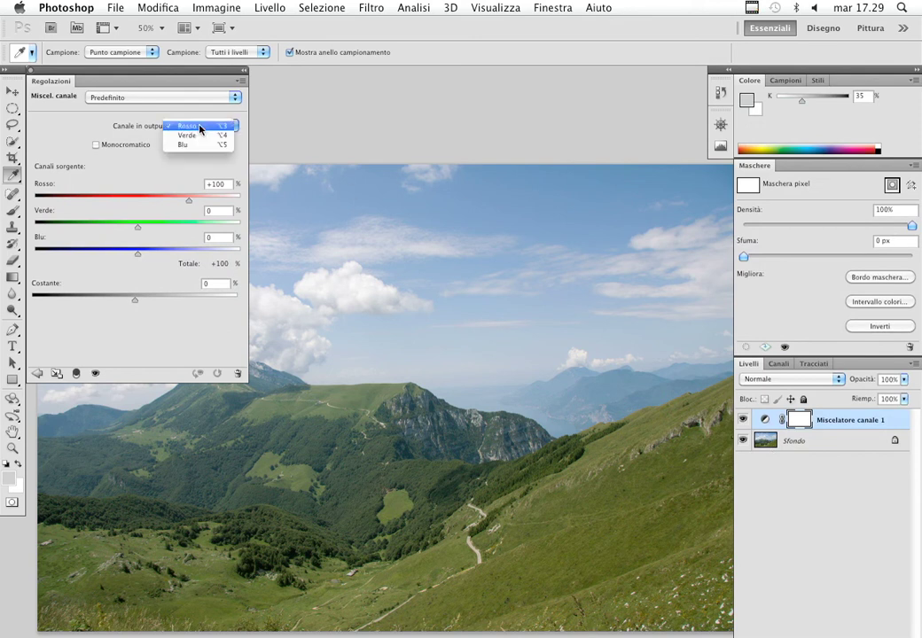
click(190, 136)
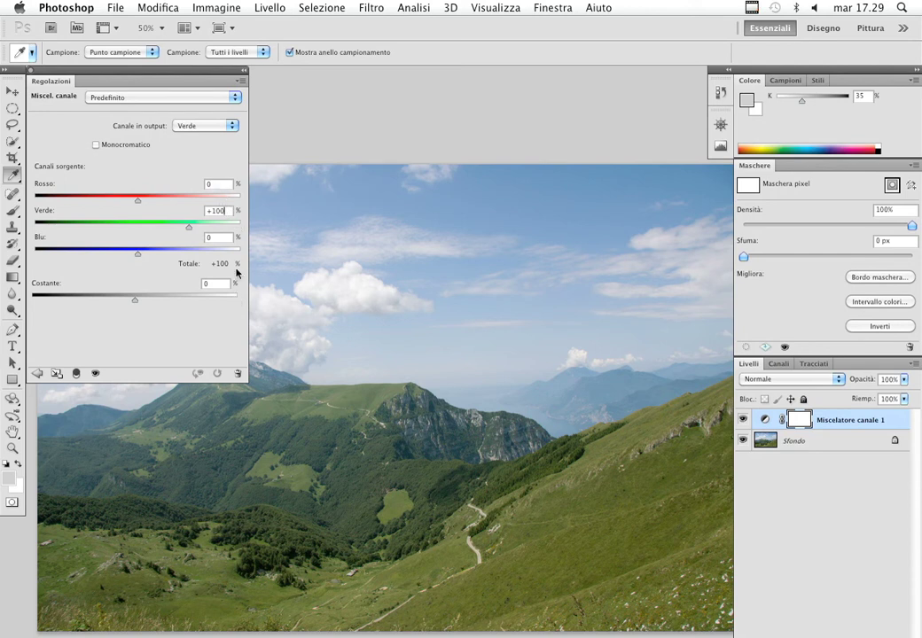
click(218, 238)
key(shift+Tab)
text(120)
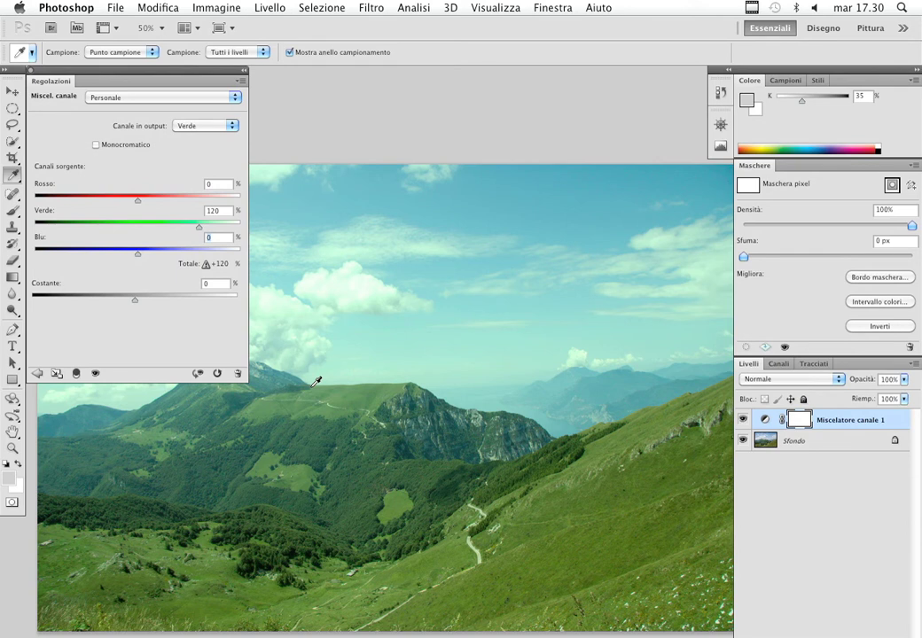
text(-20)
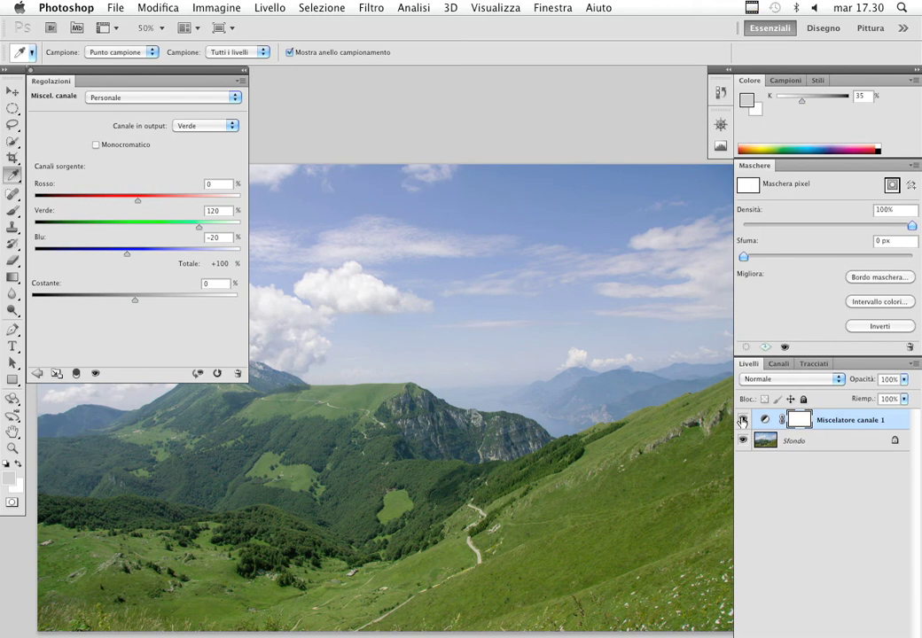
Step: Toggle Miscelatore canale 1 to compare, close Regolazioni, and leave the green boost visible
click(743, 420)
click(743, 421)
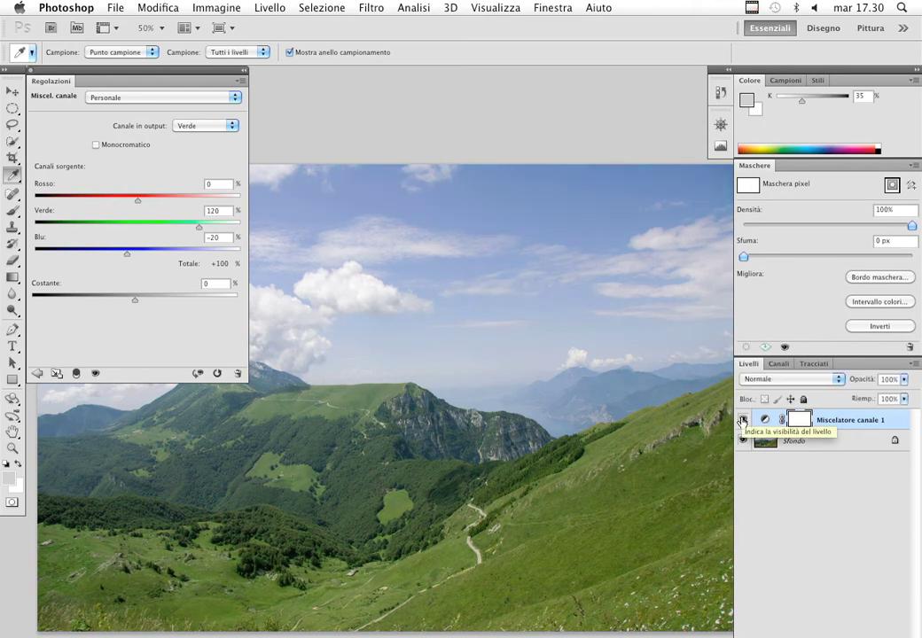
click(743, 420)
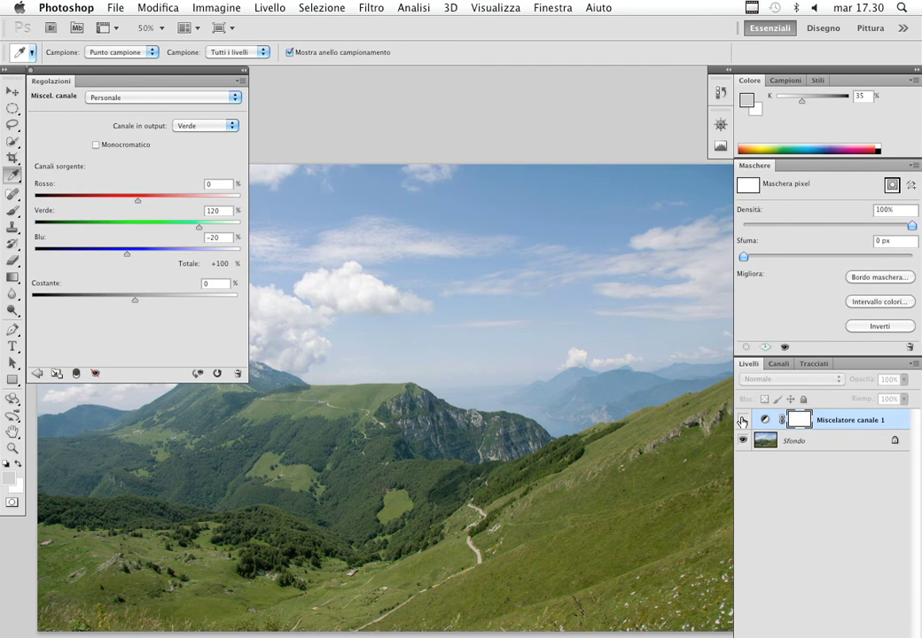
click(743, 421)
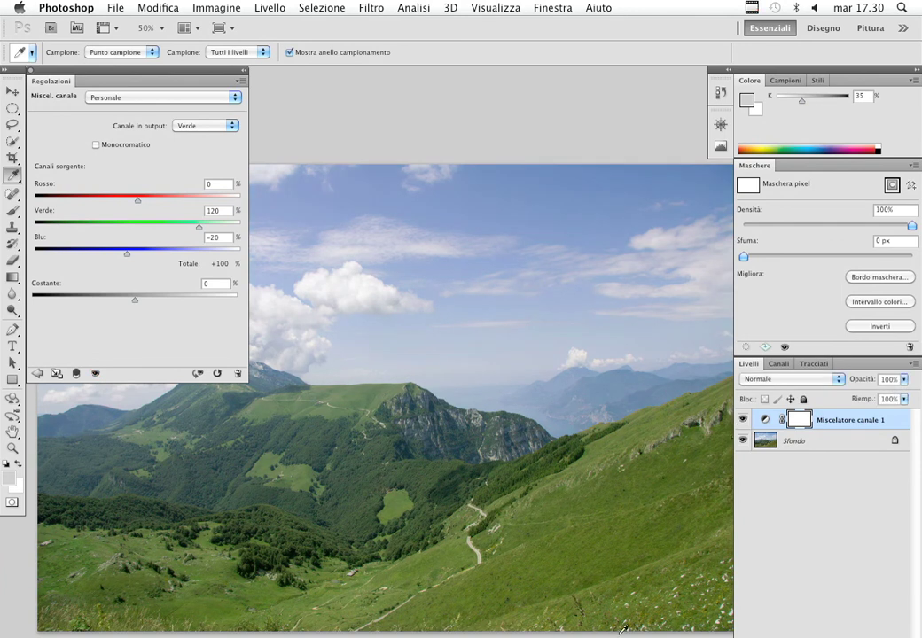
click(743, 420)
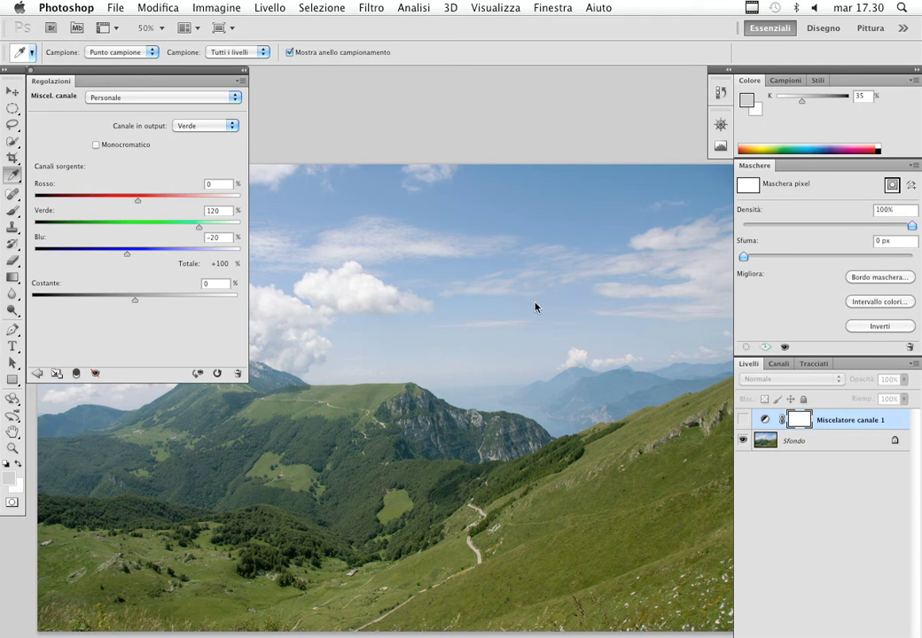
click(29, 71)
click(743, 420)
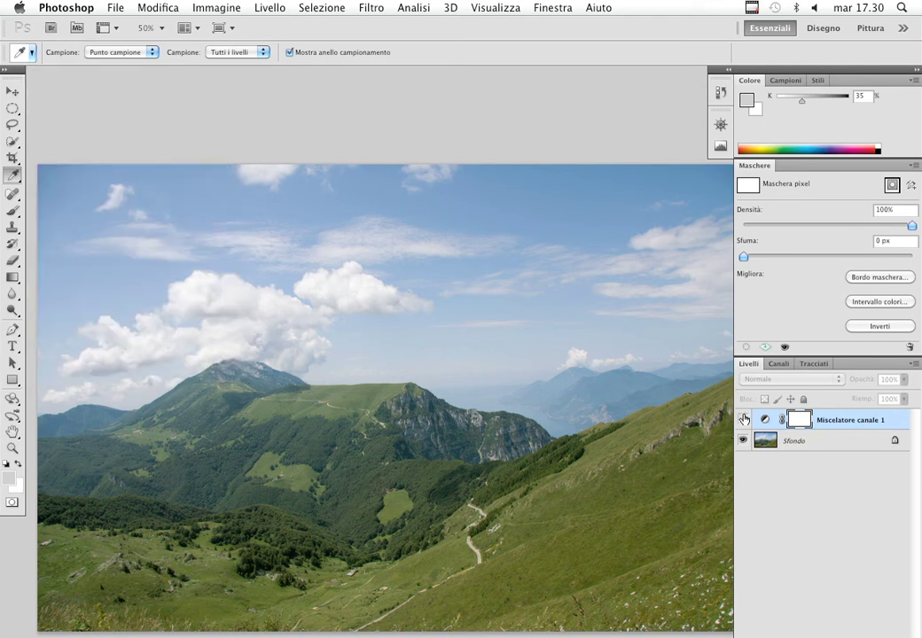
Step: Select Sfondo and float the Canali panel beside the photo, tall enough to show Blu
click(830, 443)
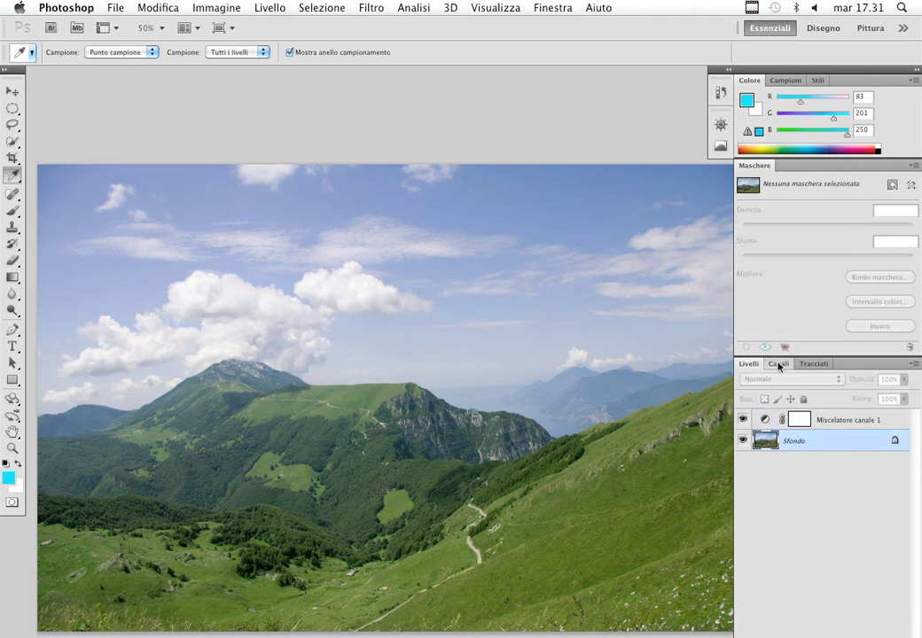
drag(777, 362, 330, 124)
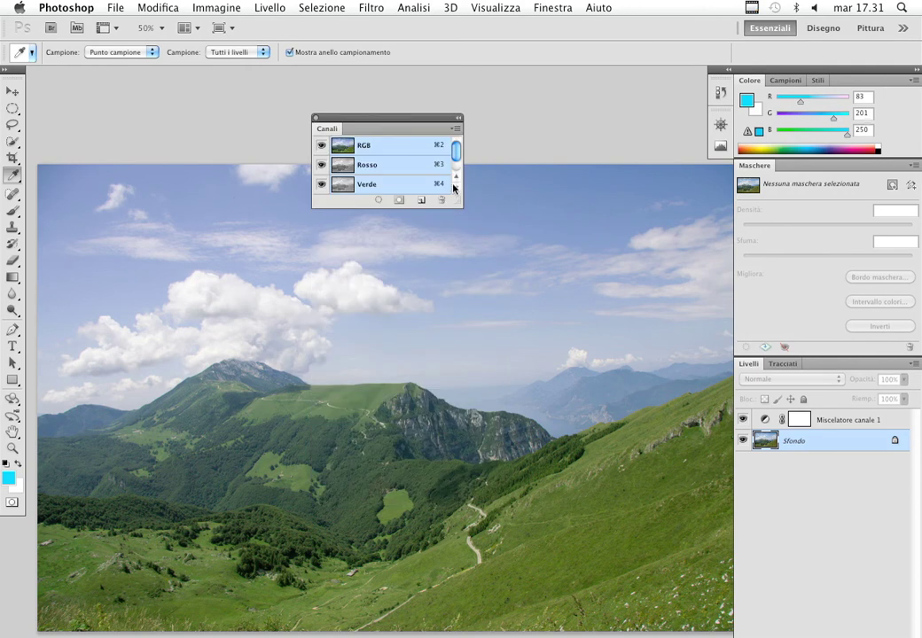
drag(460, 206, 460, 251)
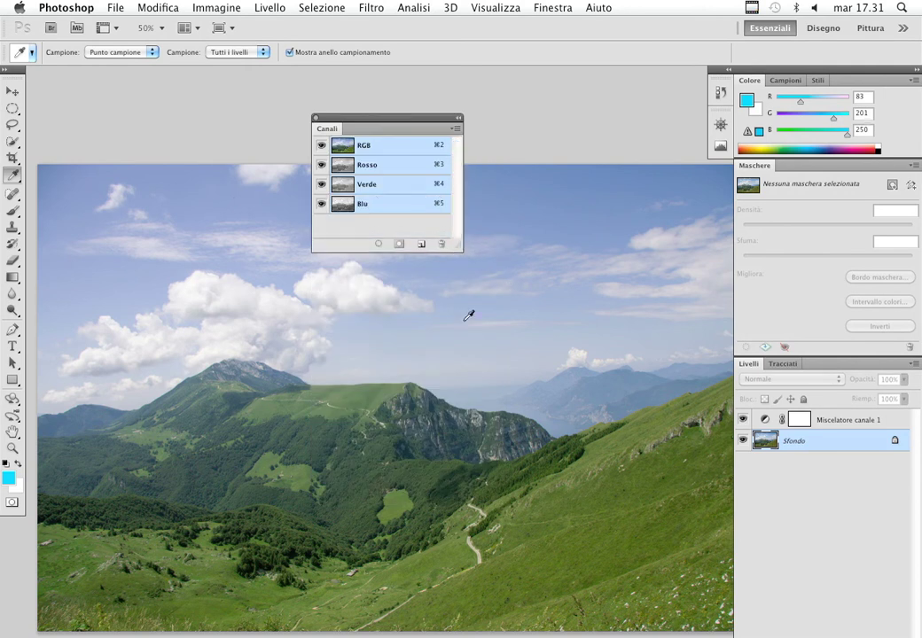
Step: View the Rosso, Verde and Blu channels in turn, then return to RGB
click(390, 167)
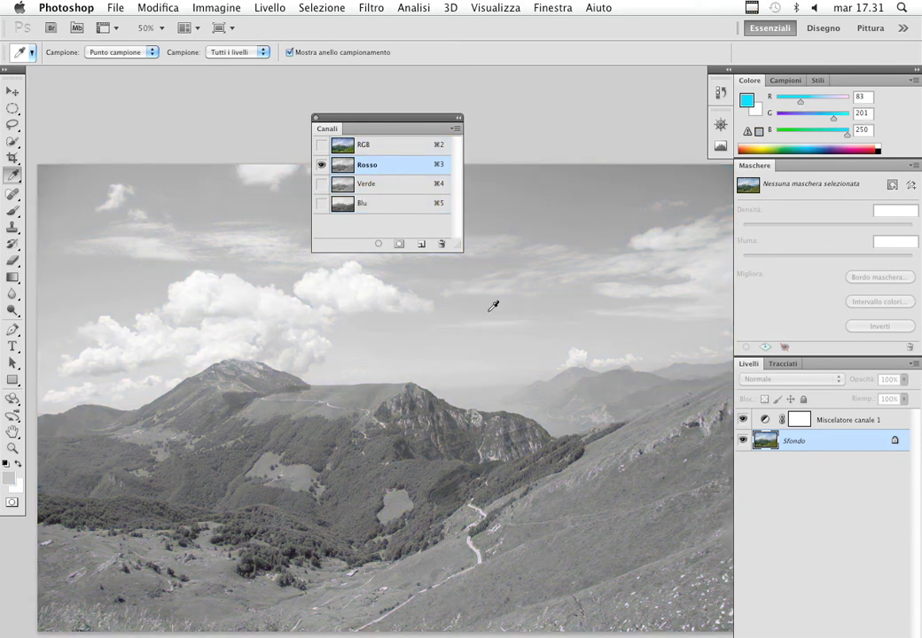
click(397, 185)
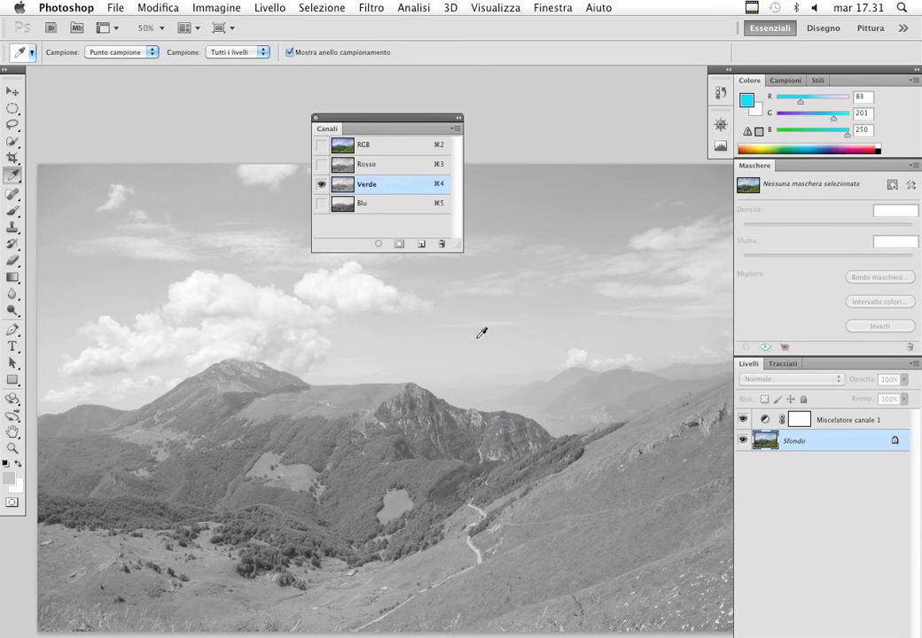
click(379, 205)
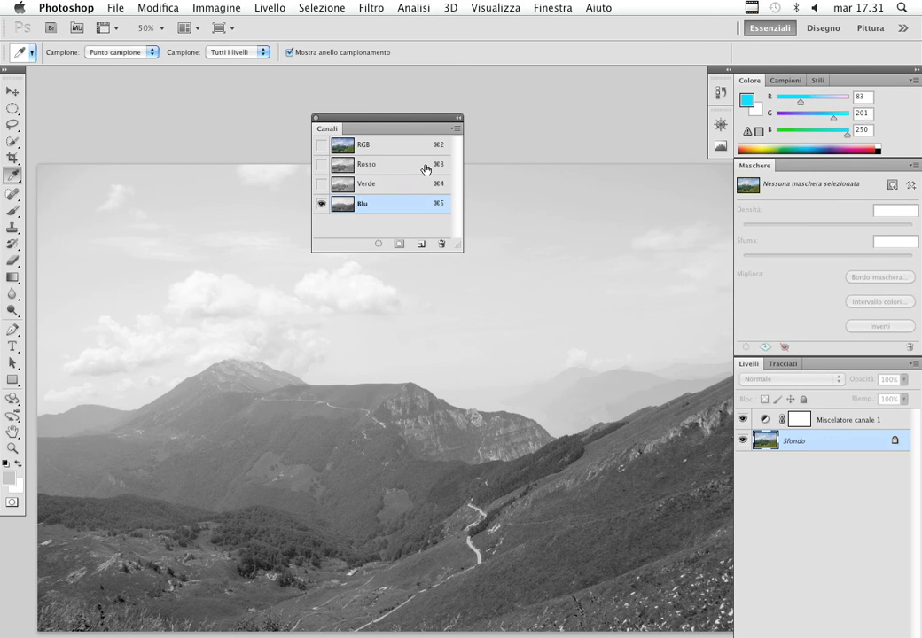
click(391, 145)
Step: Recheck Sfondo's Blu channel, return to RGB, then target the Miscelatore canale 1 mask
click(834, 420)
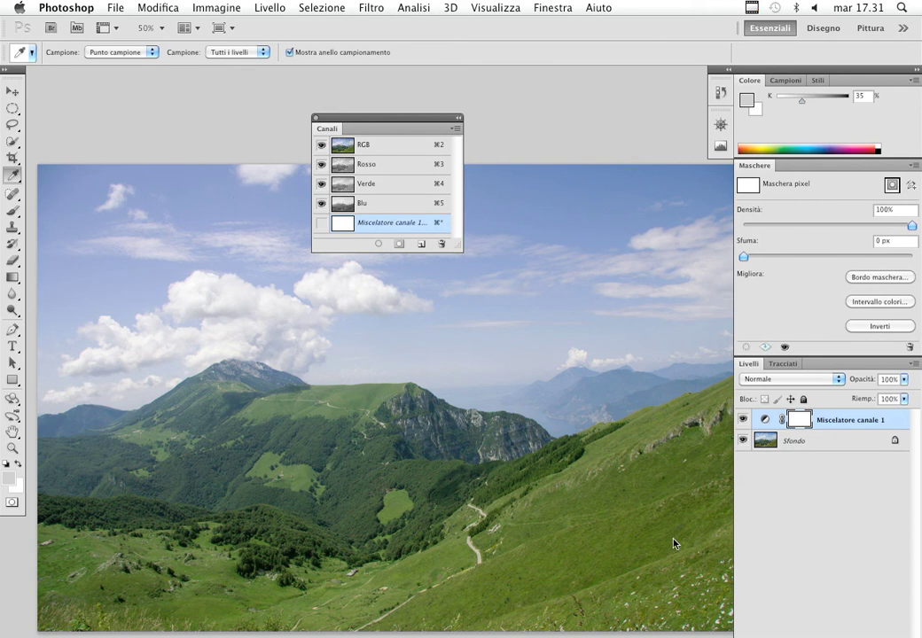
key(alt+bracketleft)
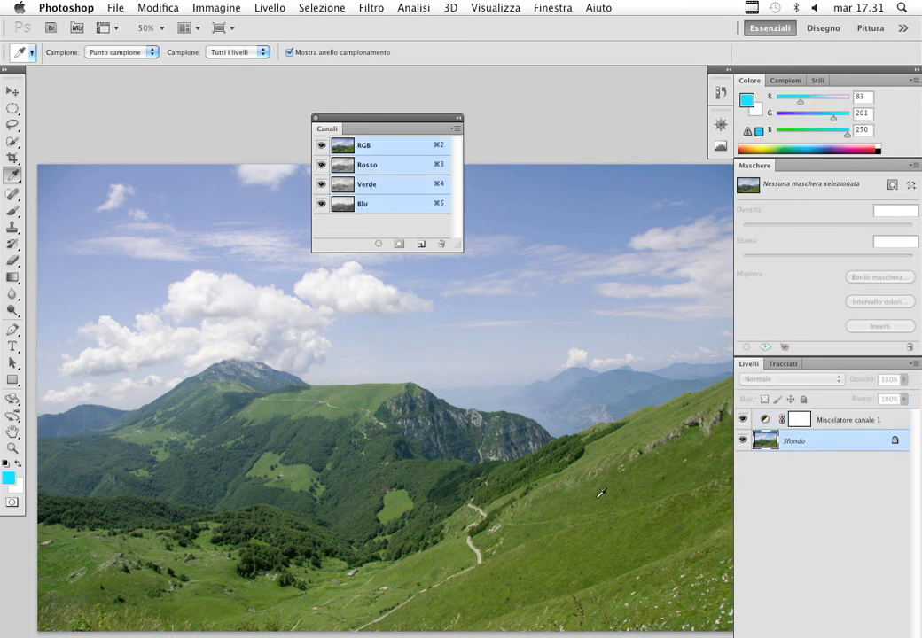
click(402, 206)
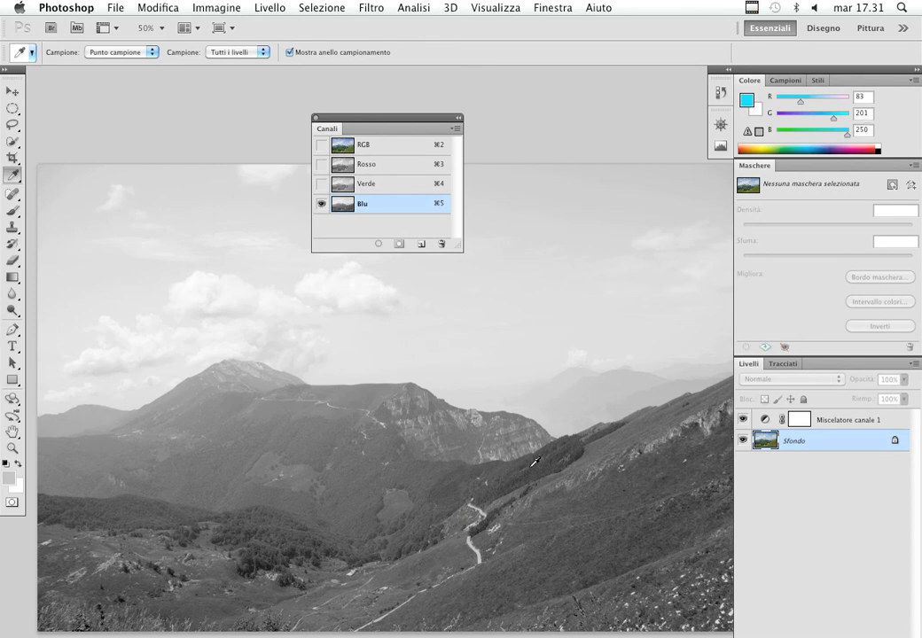
click(418, 144)
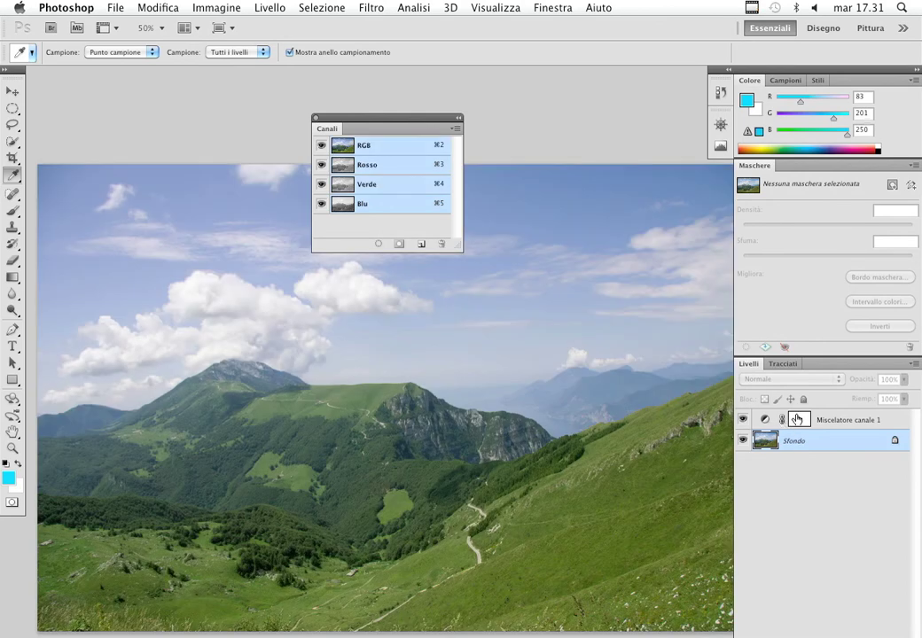
click(797, 419)
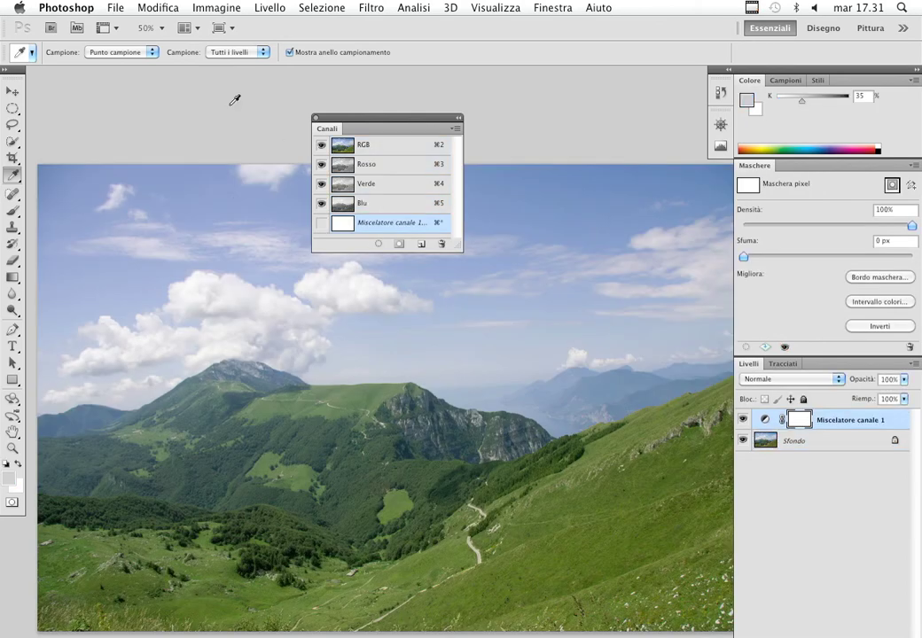
Step: Use Applica immagine with Livello Sfondo, Canale Blu and Inverti ticked on the mask
click(222, 8)
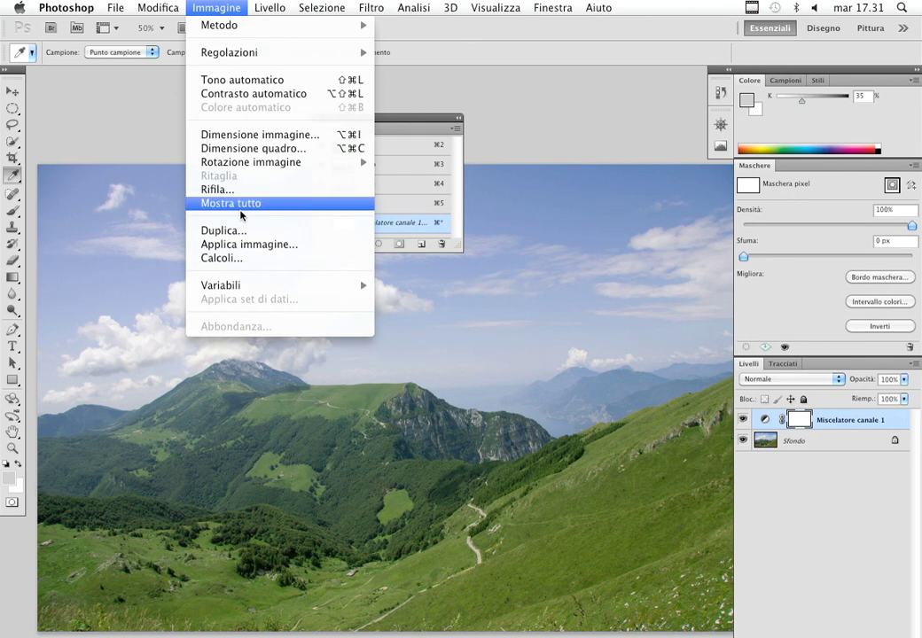
click(249, 244)
click(402, 283)
click(386, 315)
click(406, 302)
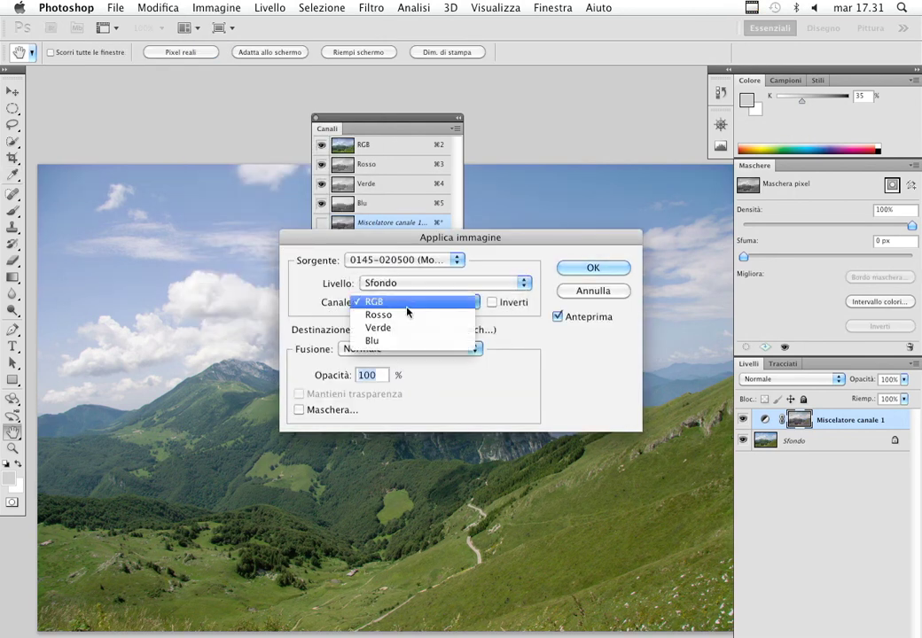
click(399, 340)
click(492, 302)
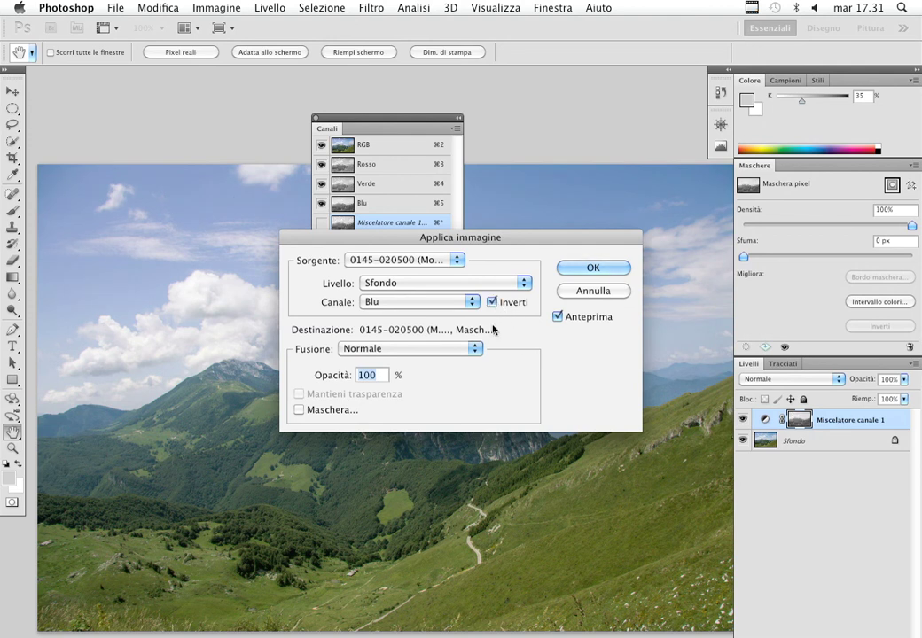
click(594, 268)
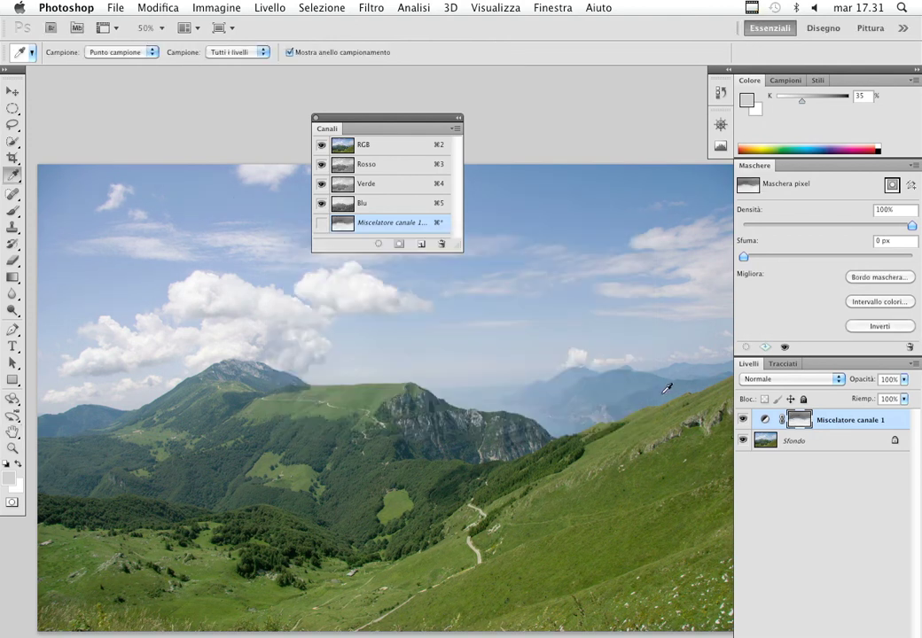
Step: View the mask alone, return to colour, close Canali, and toggle the masked boost off and on
alt+click(801, 422)
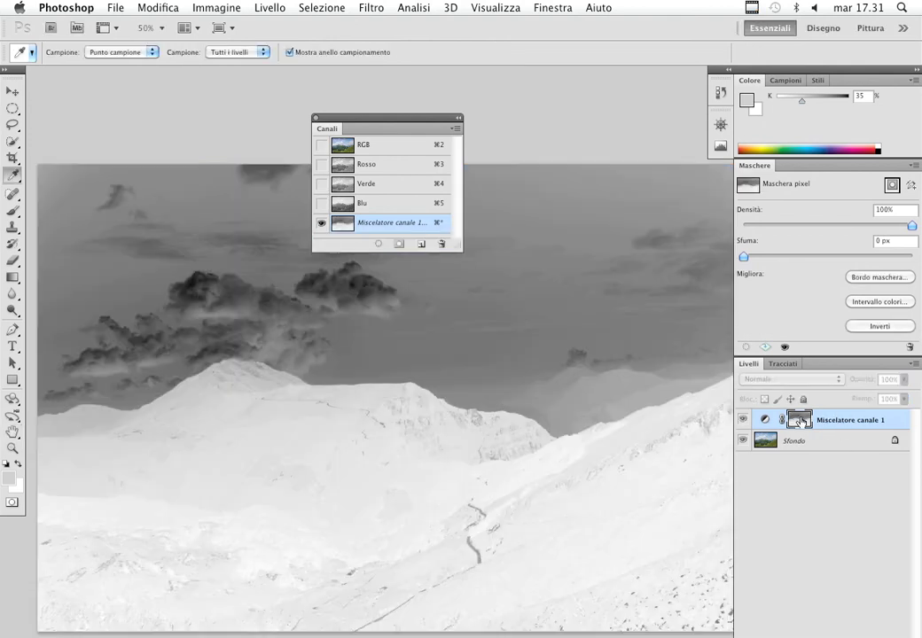
alt+click(801, 422)
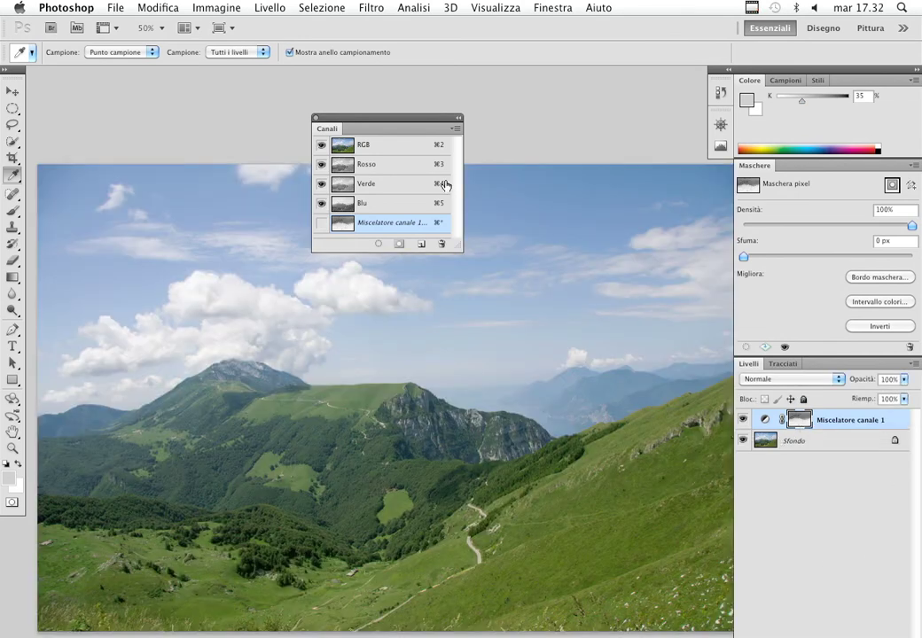
click(315, 117)
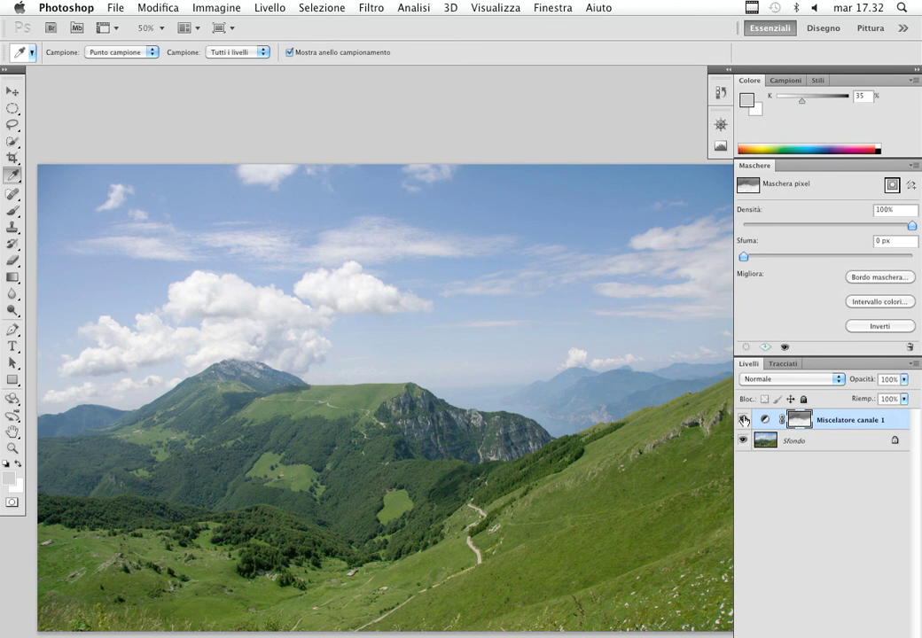
click(745, 420)
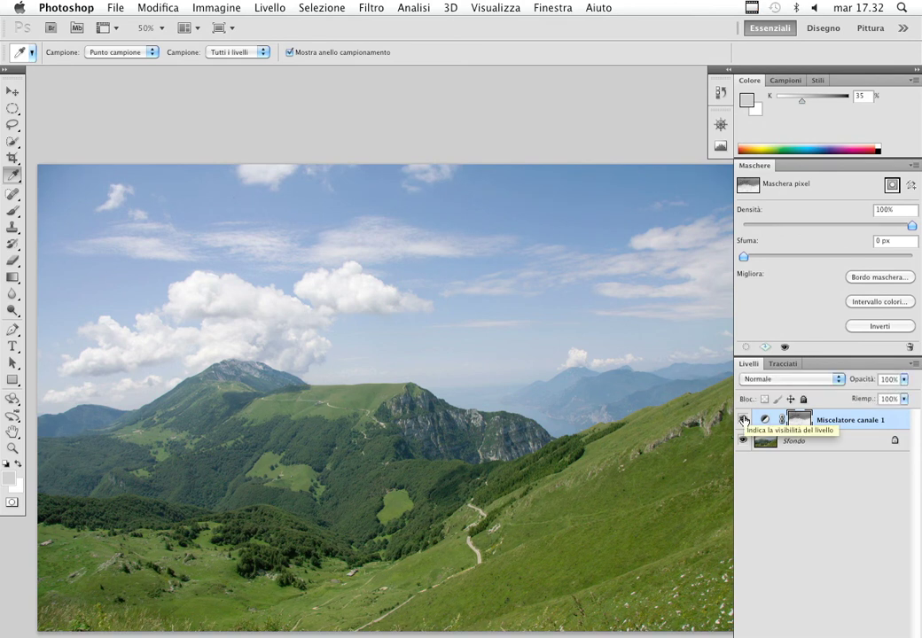
click(745, 420)
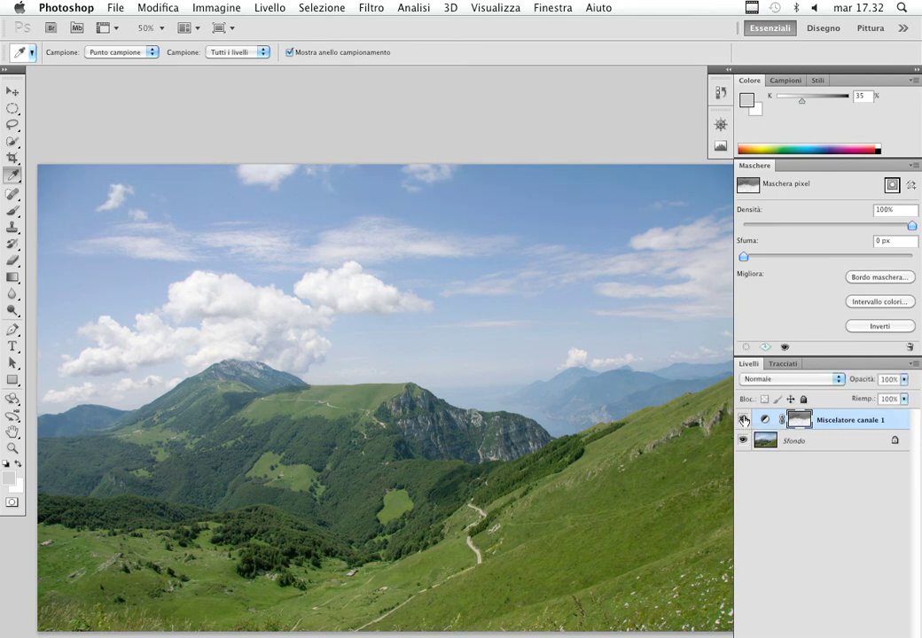